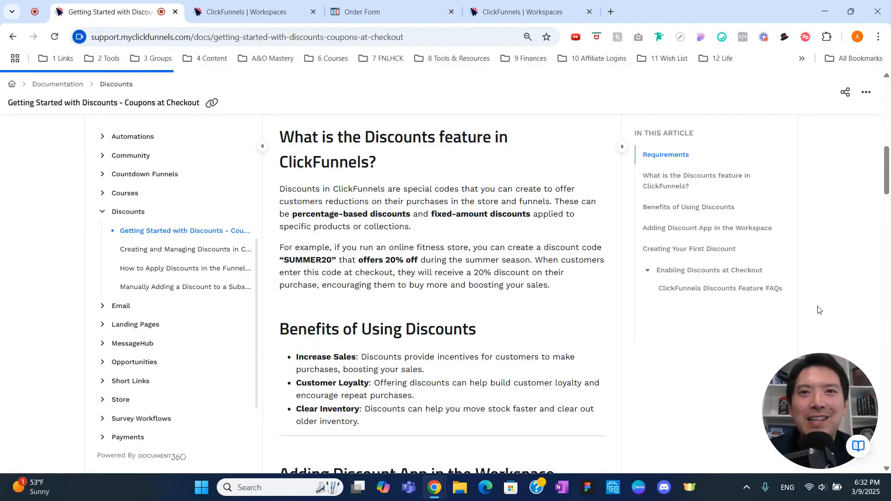
Leave the discounts guide and switch to the ClickFunnels Demo workspace dashboard tab.
key("ctrl+Tab")
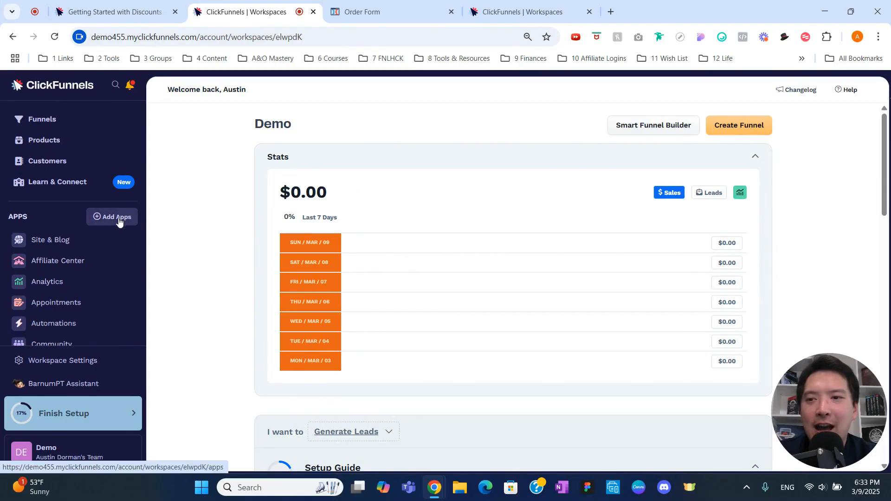
Find the Discounts app among the workspace apps and open its overview.
left_click(120, 221)
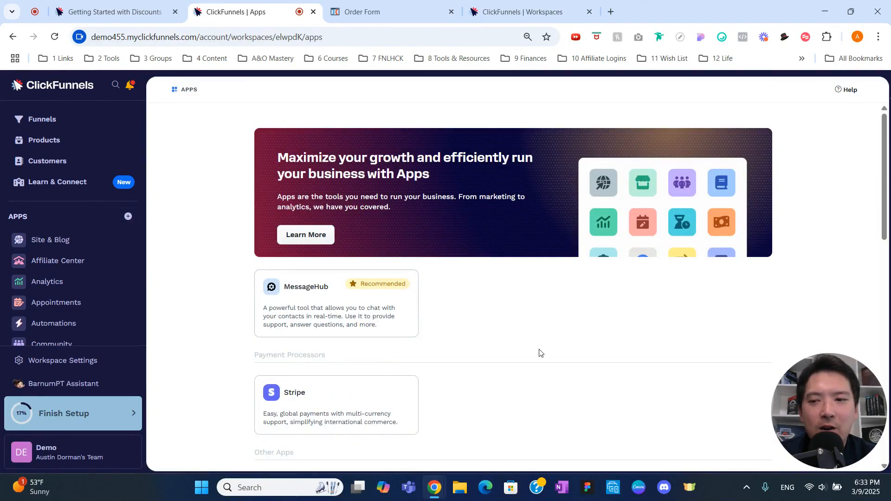
scroll(540, 353, "down", 8)
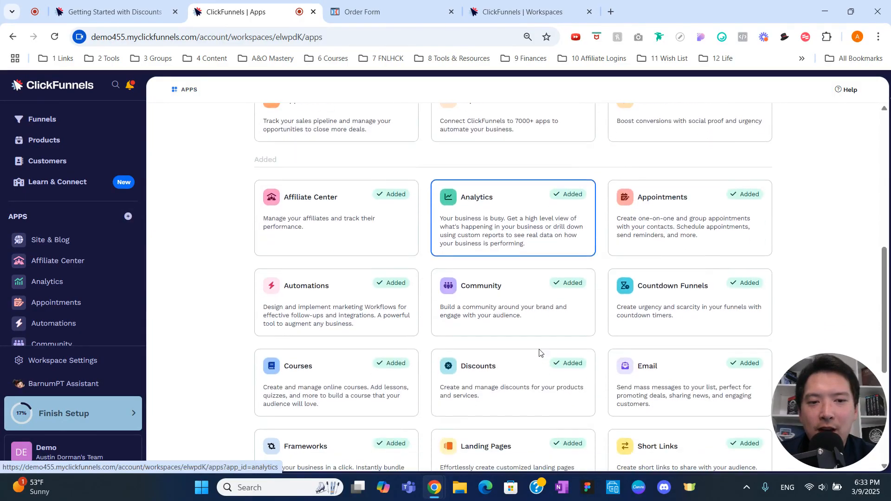
scroll(540, 353, "down", 2)
scroll(540, 353, "down", 2)
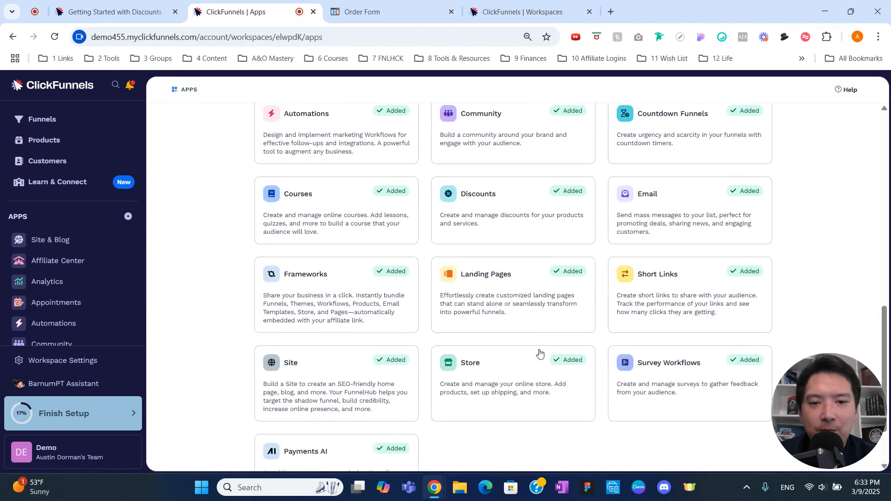
scroll(540, 353, "down", 1)
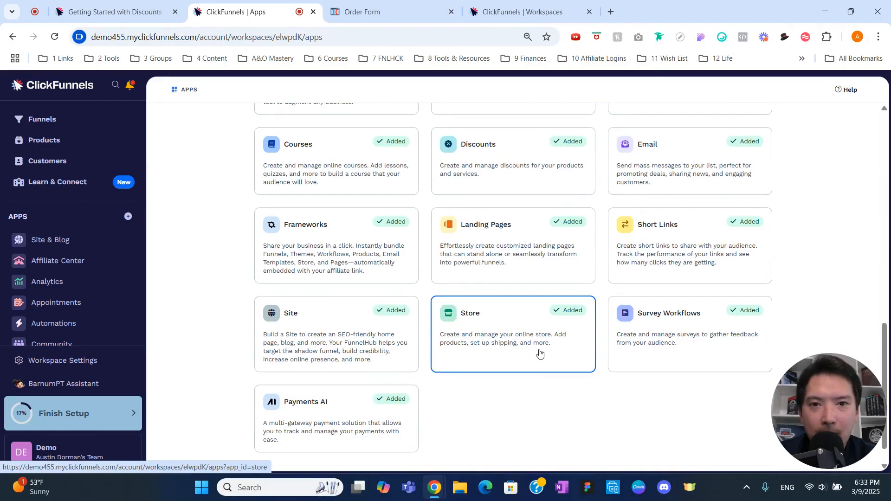
left_click(519, 181)
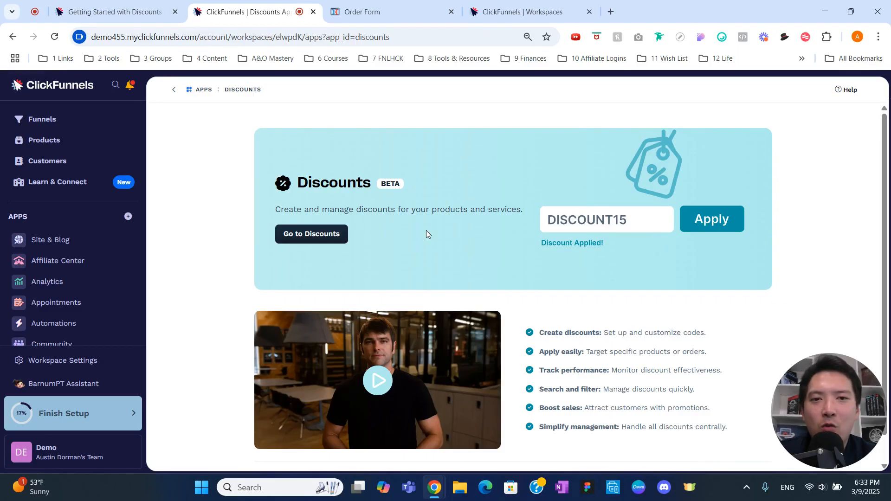
Go to the discounts list showing Test Discount and start a new discount.
scroll(134, 284, "down", 3)
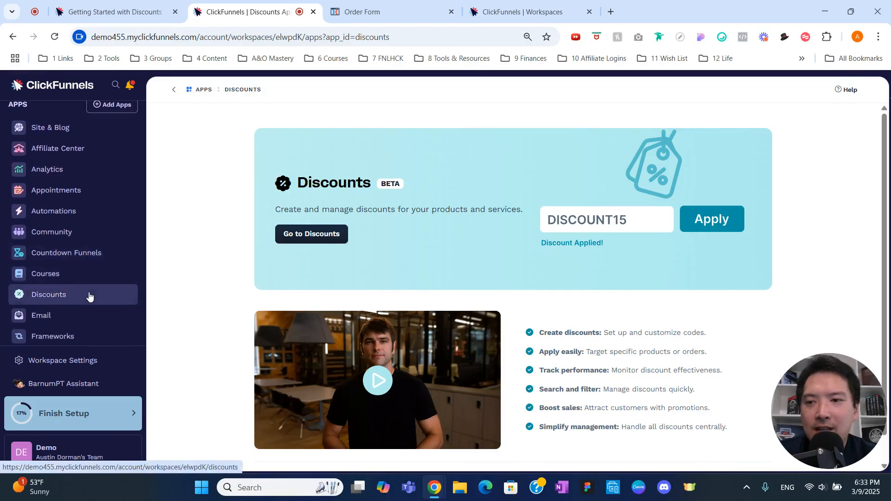
left_click(90, 297)
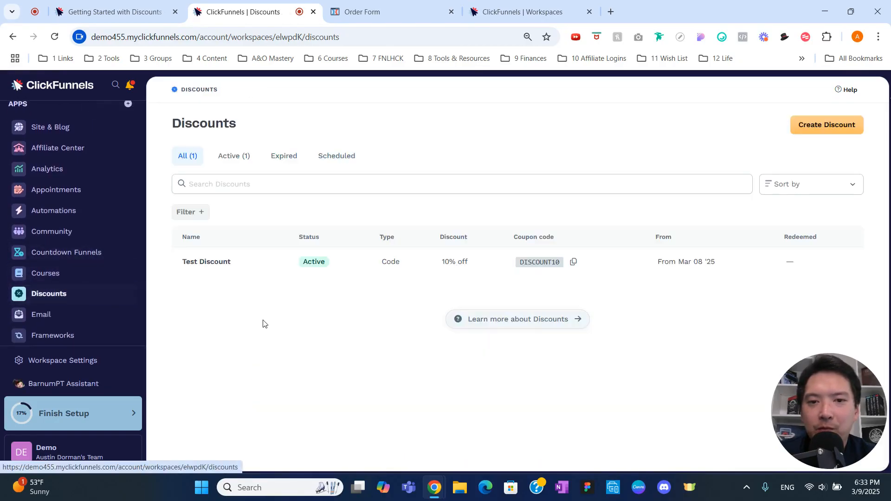
left_click(809, 122)
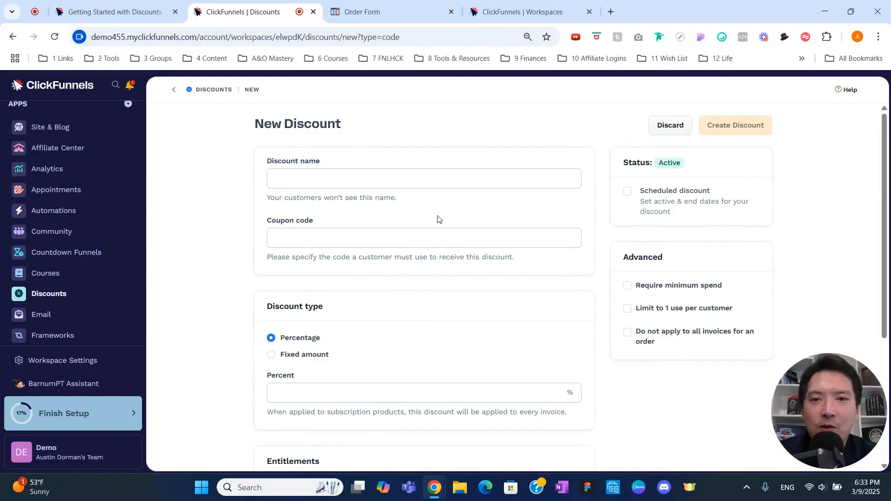
Name the discount 'Summer 20% Off' with coupon code SUMMER20.
left_click(423, 185)
type("Summ")
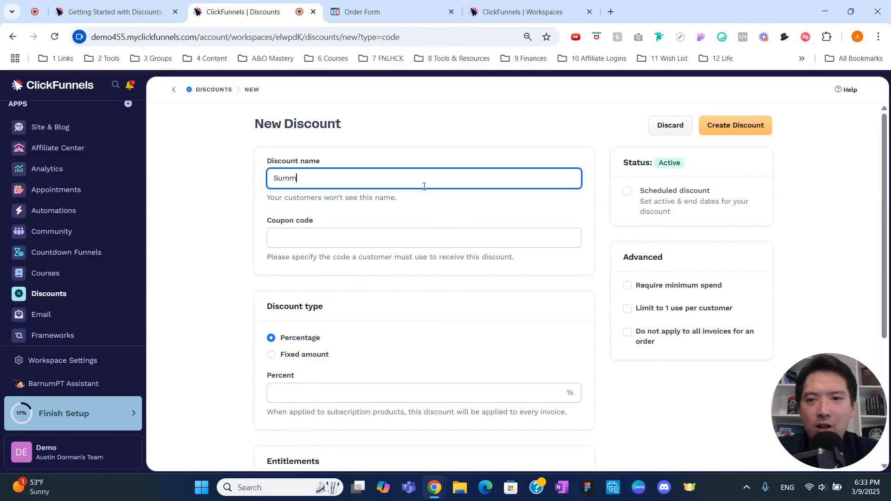
type("er ")
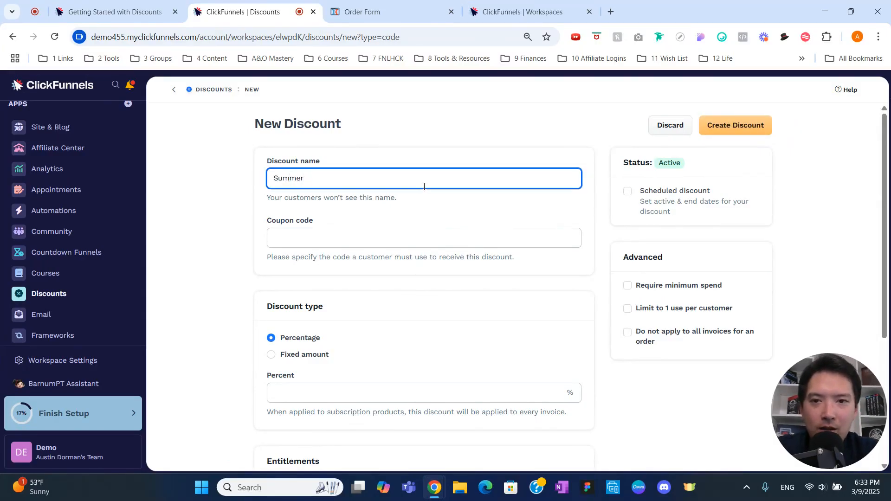
type("20")
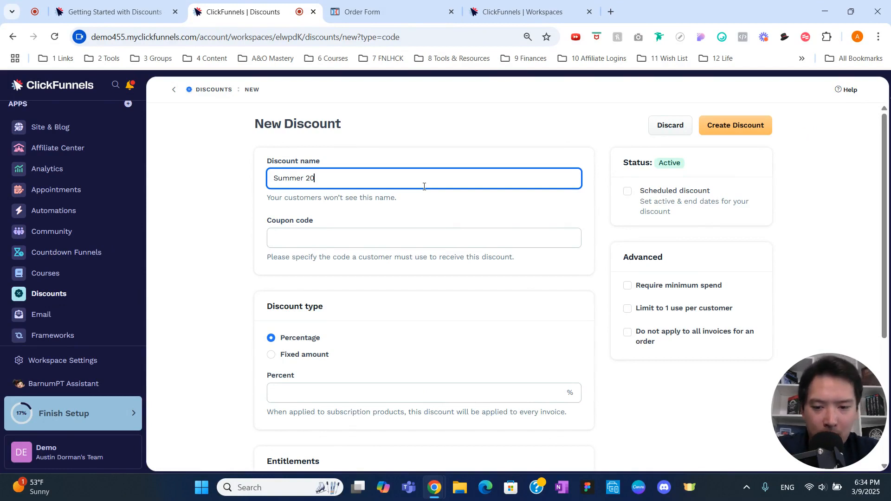
type("% Off")
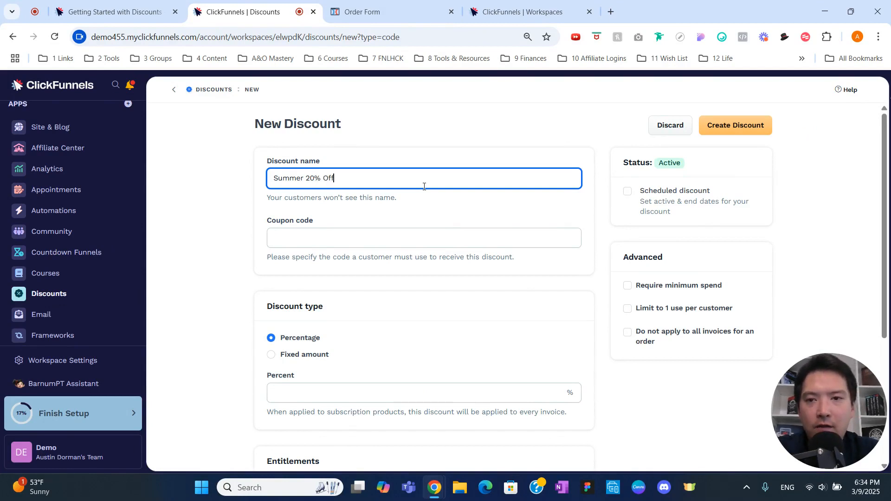
key("Tab")
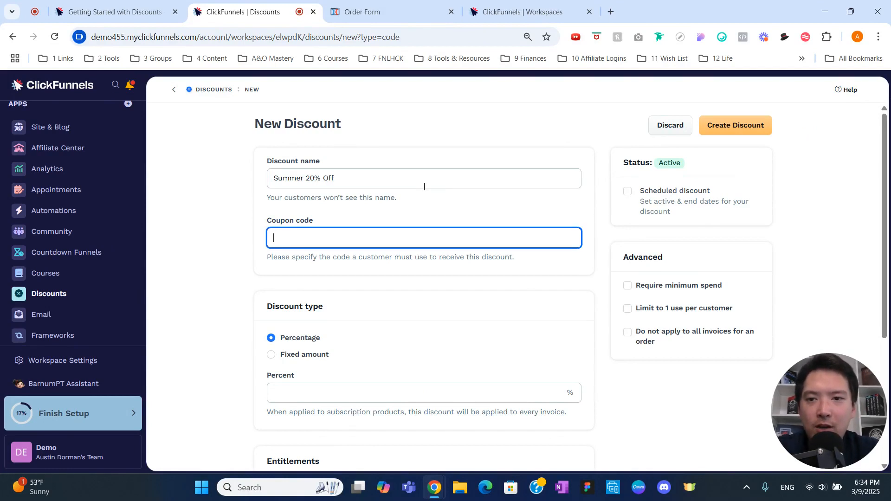
type("SUMMER20")
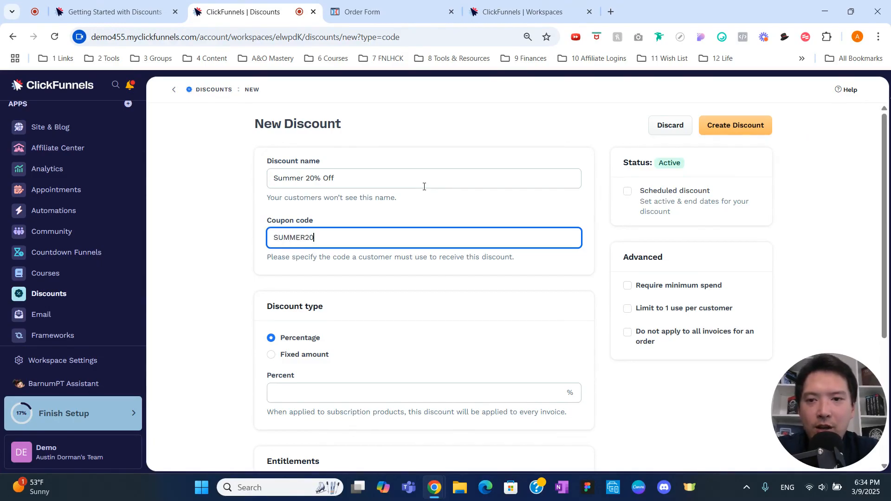
left_click(429, 290)
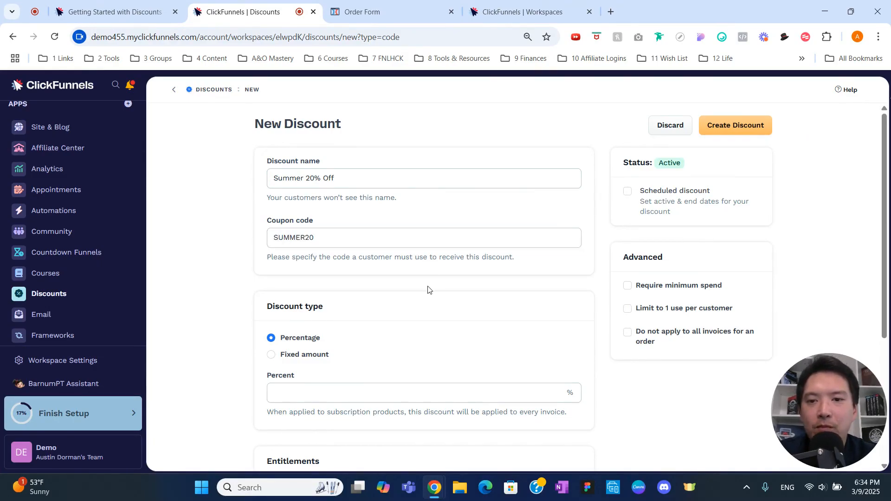
Keep the discount type as Percentage, at 20 percent off all products.
scroll(430, 290, "down", 1)
scroll(430, 290, "down", 1)
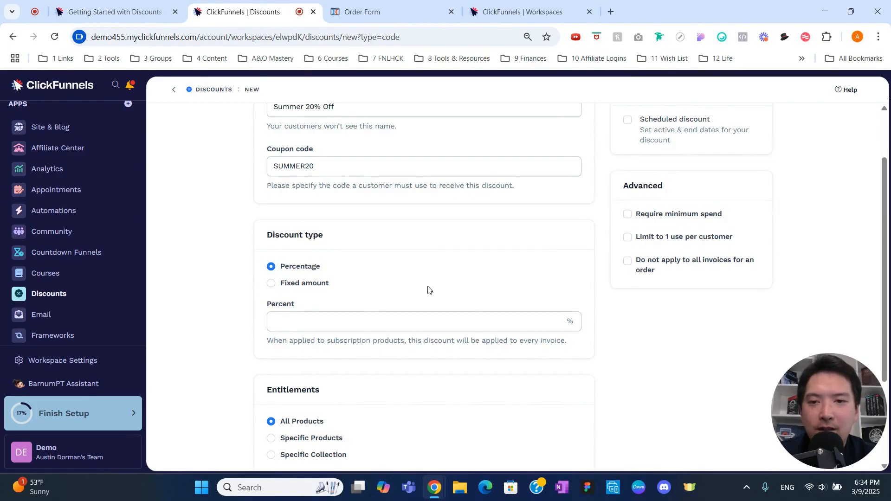
left_click(400, 321)
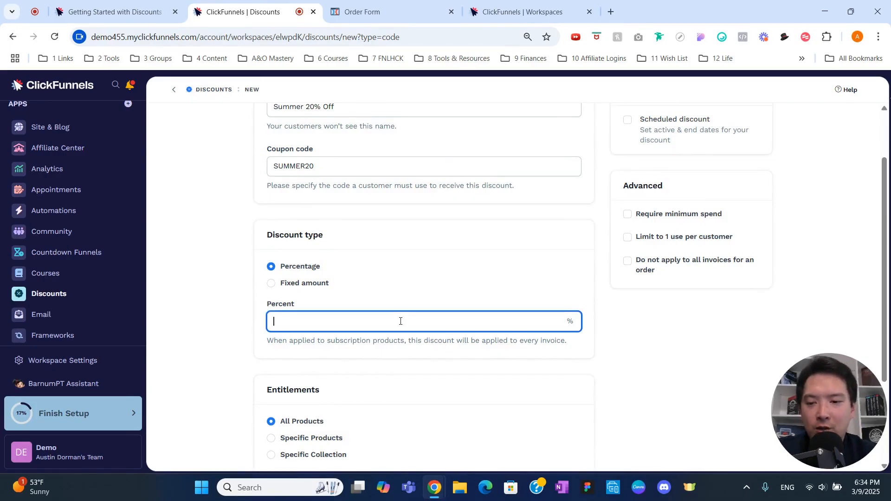
type("20")
left_click(410, 291)
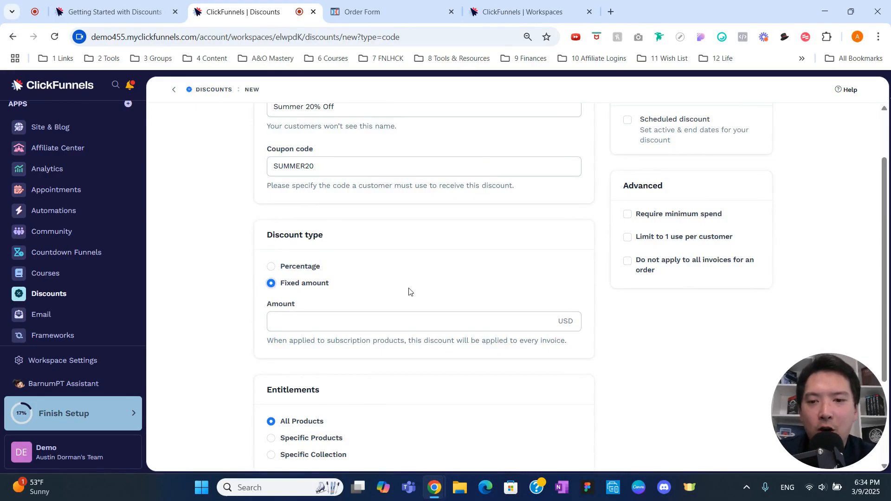
left_click(315, 269)
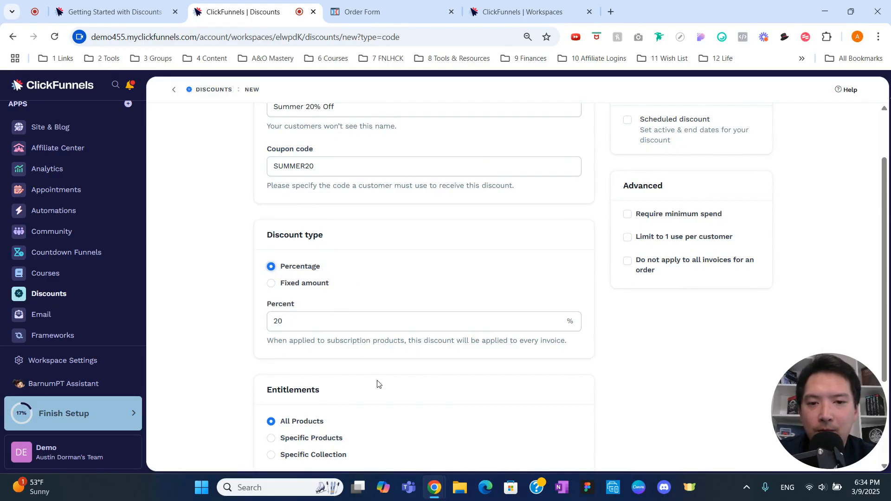
scroll(377, 384, "down", 1)
scroll(377, 384, "down", 2)
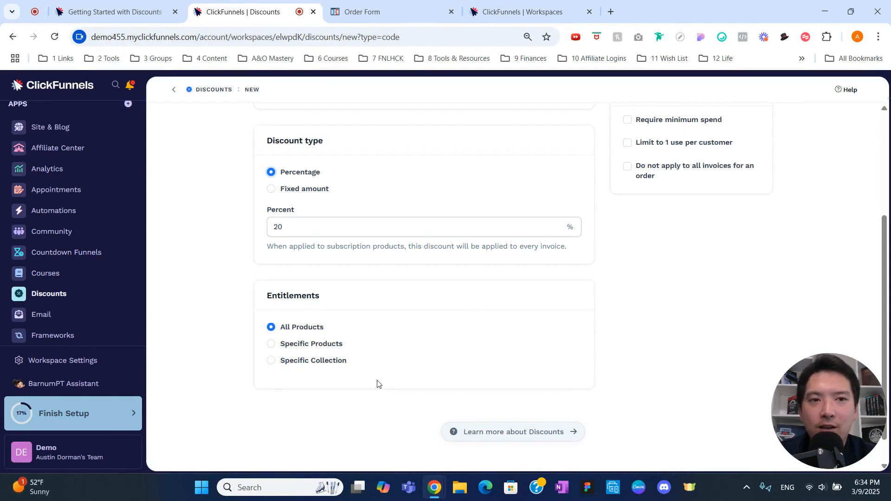
Save the Summer 20% Off discount as a new active discount.
scroll(377, 384, "up", 4)
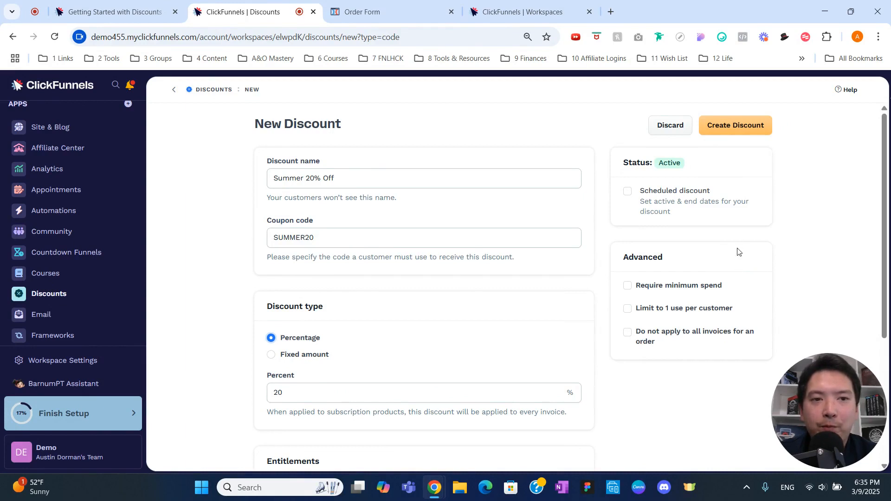
left_click(737, 135)
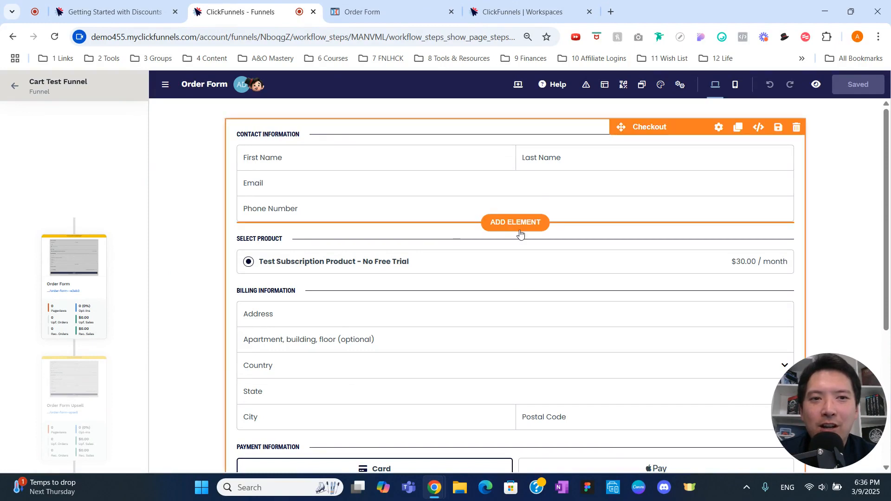
Open the Order Form's Checkout element settings and review the Order Summary coupon field options.
left_click(717, 130)
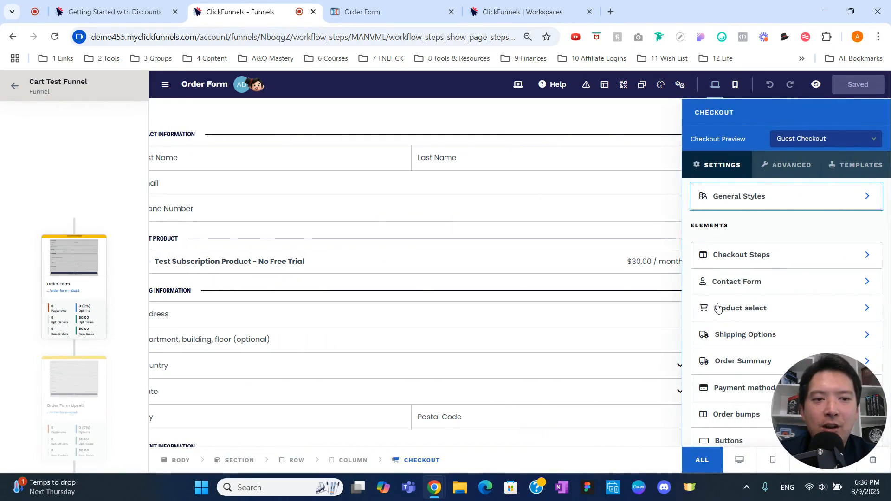
scroll(718, 309, "down", 2)
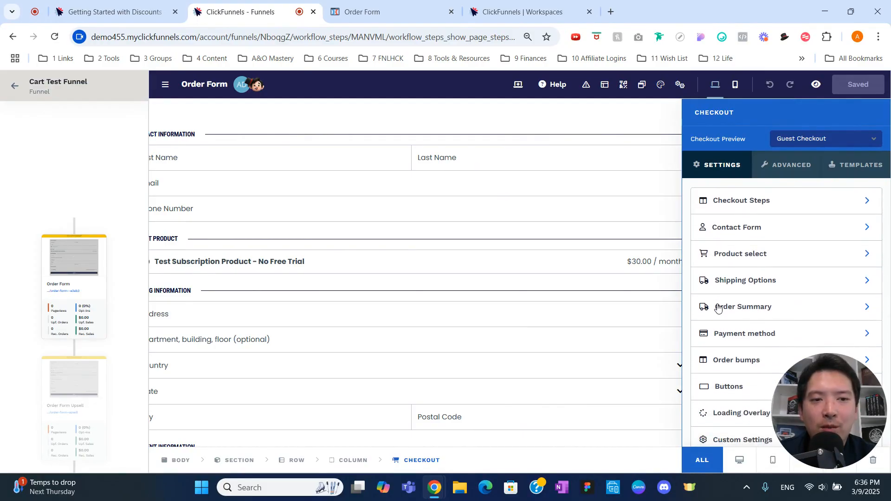
left_click(719, 307)
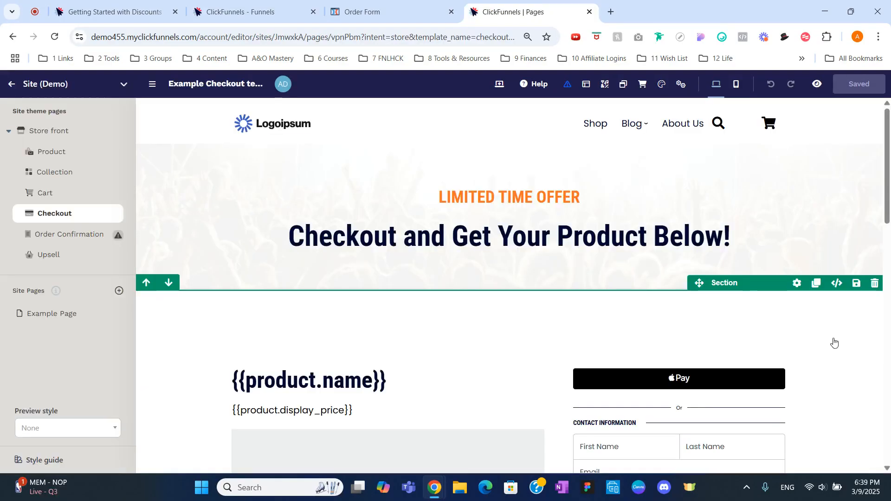
On the store front Checkout template, open the Checkout element's Order Summary coupon field settings.
scroll(835, 343, "down", 1)
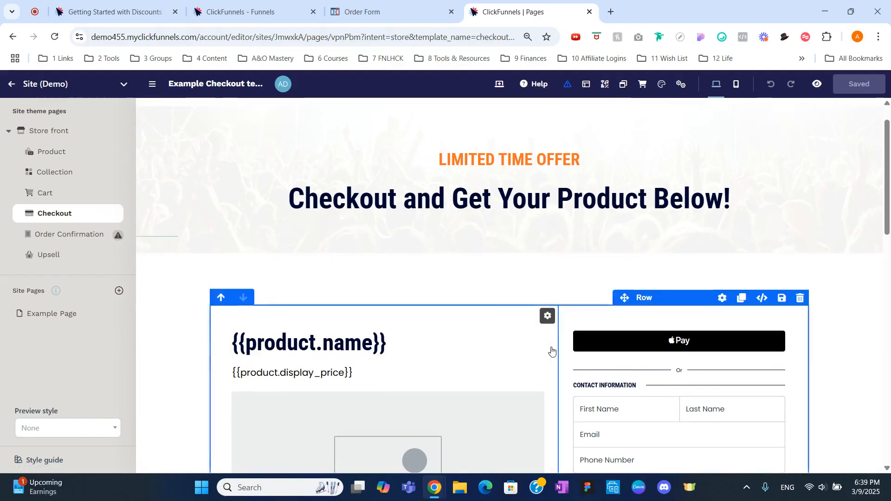
scroll(588, 364, "down", 2)
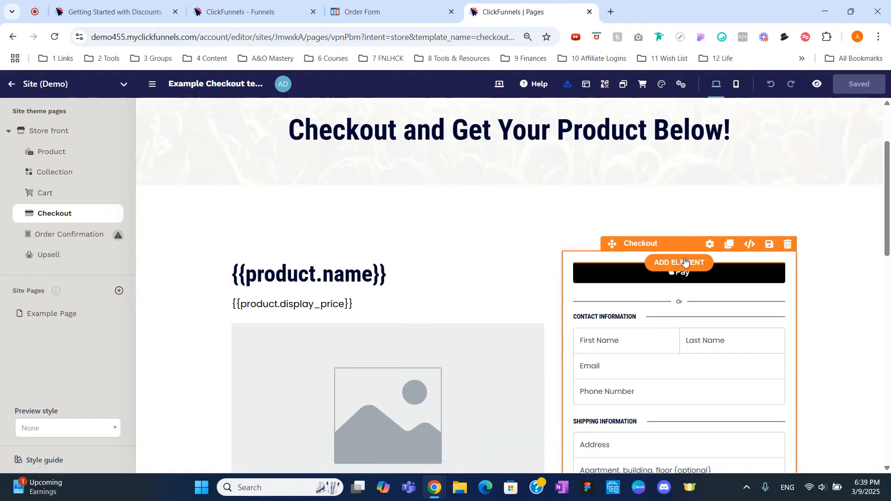
left_click(710, 244)
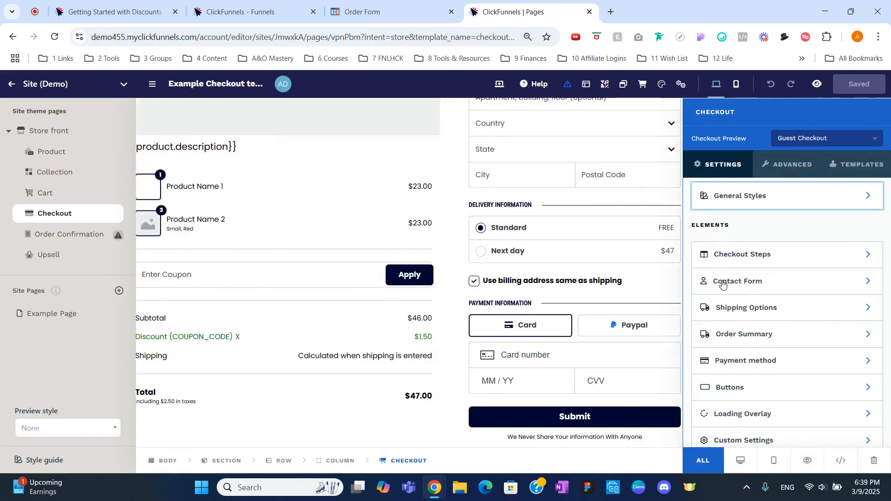
left_click(732, 334)
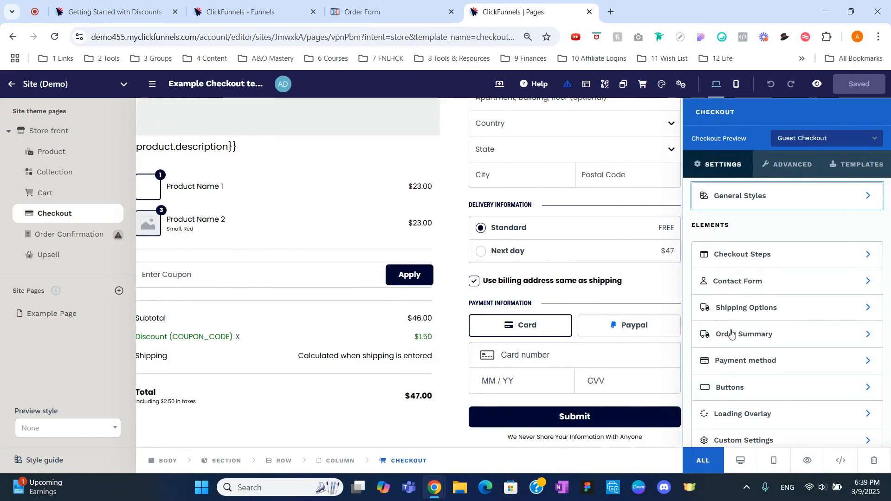